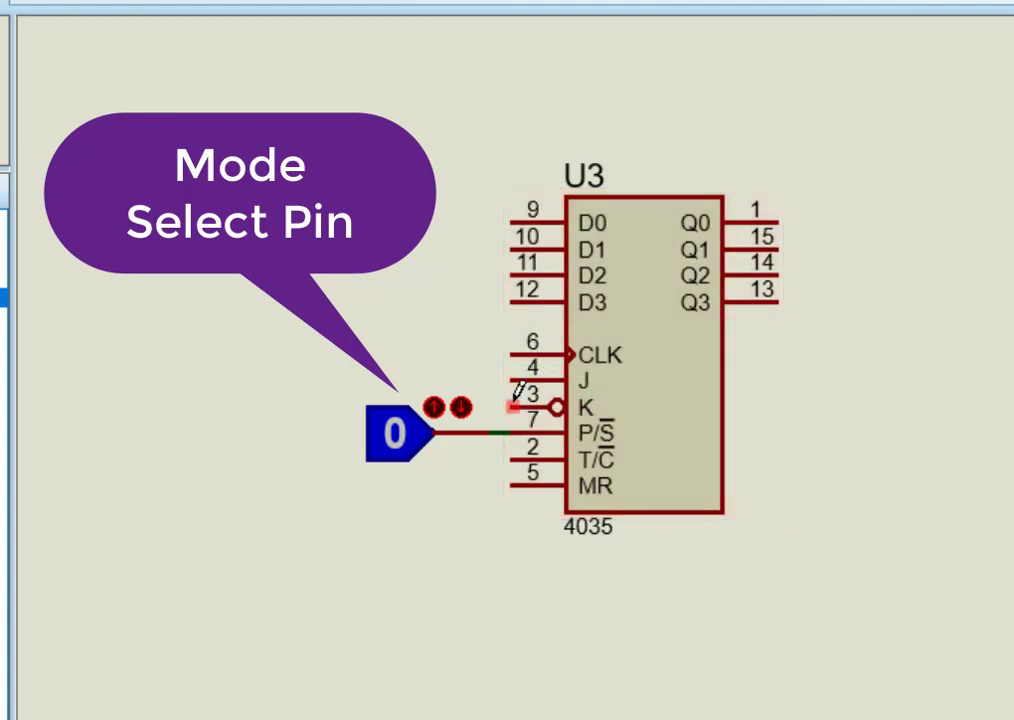
Toggle the 4035 mode-select LOGICSTATE input to 1
left_click(428, 410)
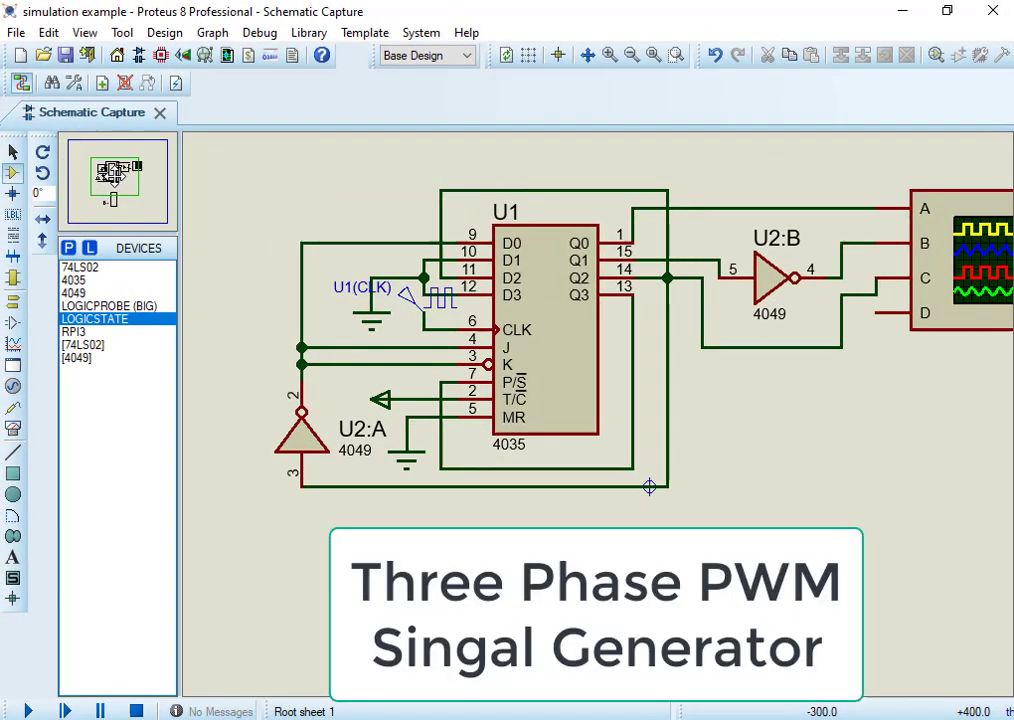
left_click_drag(493, 527, 580, 472)
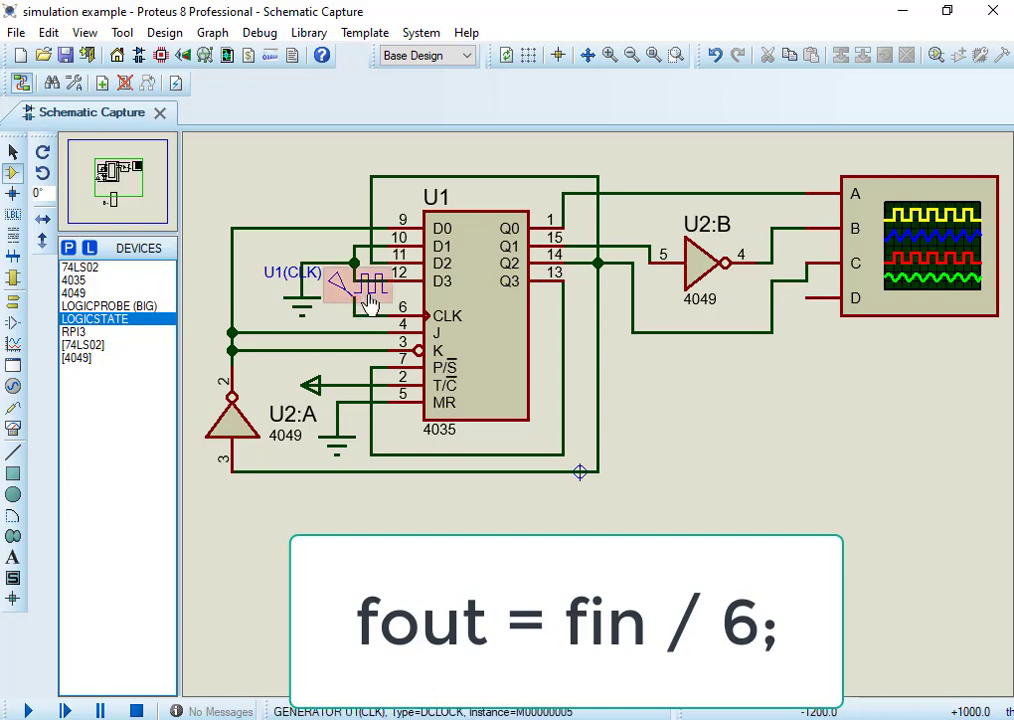
double_click(300, 275)
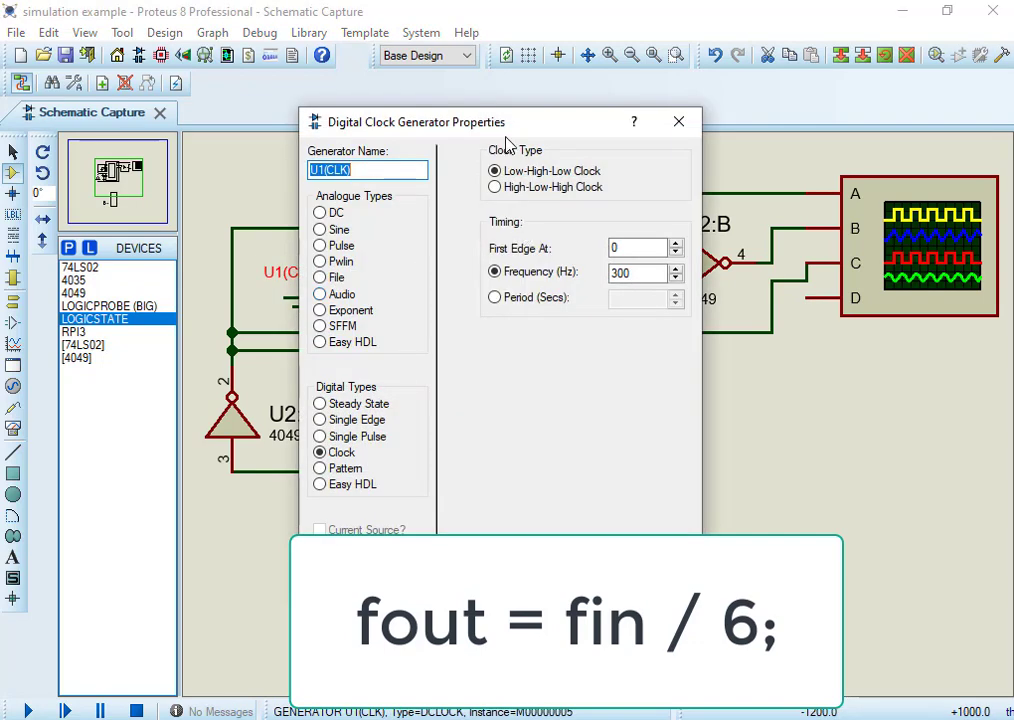
left_click_drag(512, 128, 722, 145)
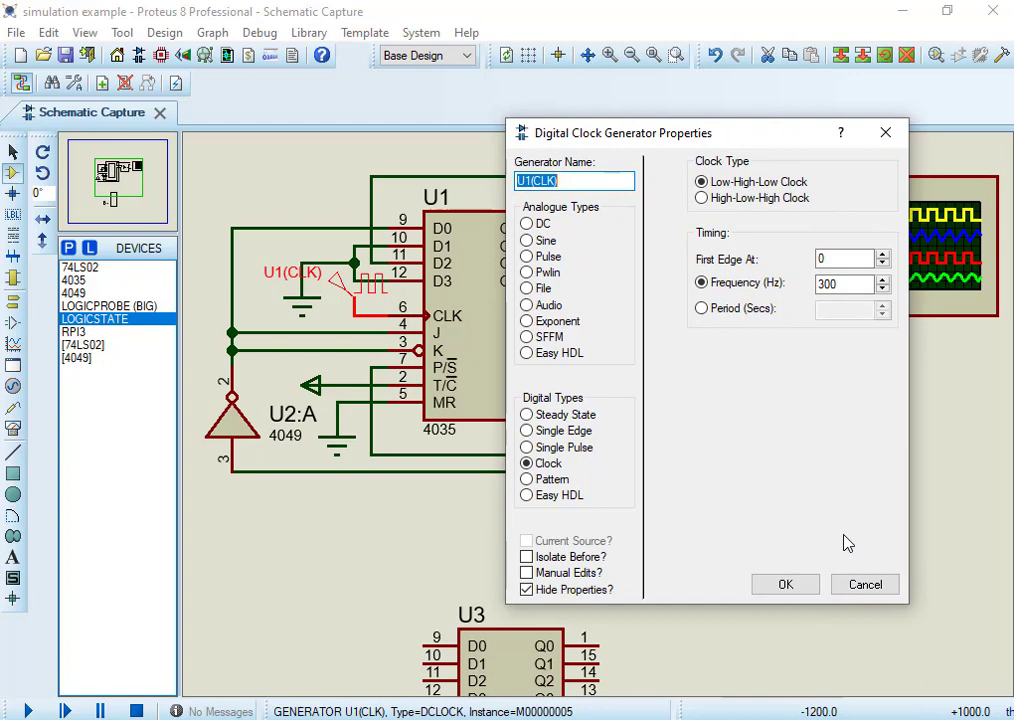
left_click(785, 578)
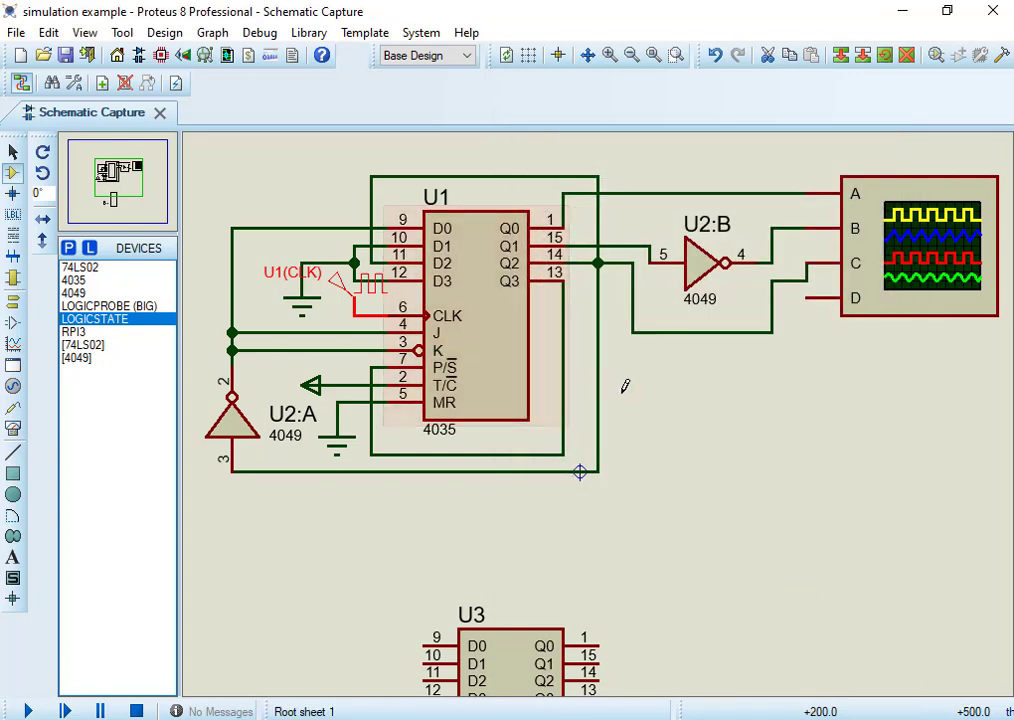
left_click(625, 387)
double_click(300, 275)
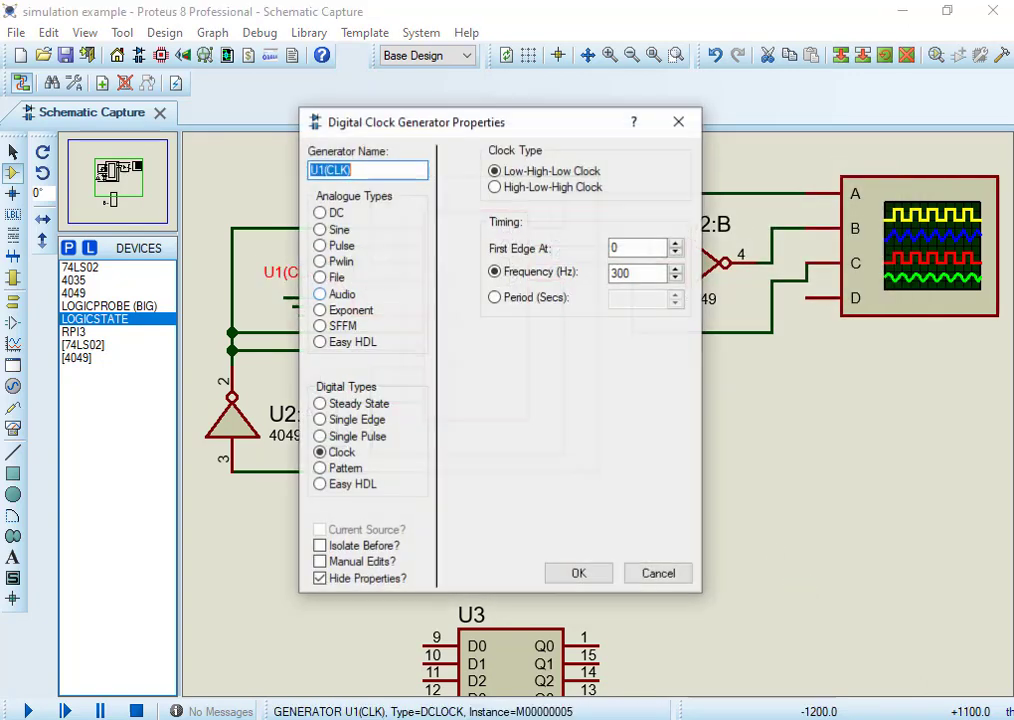
double_click(628, 274)
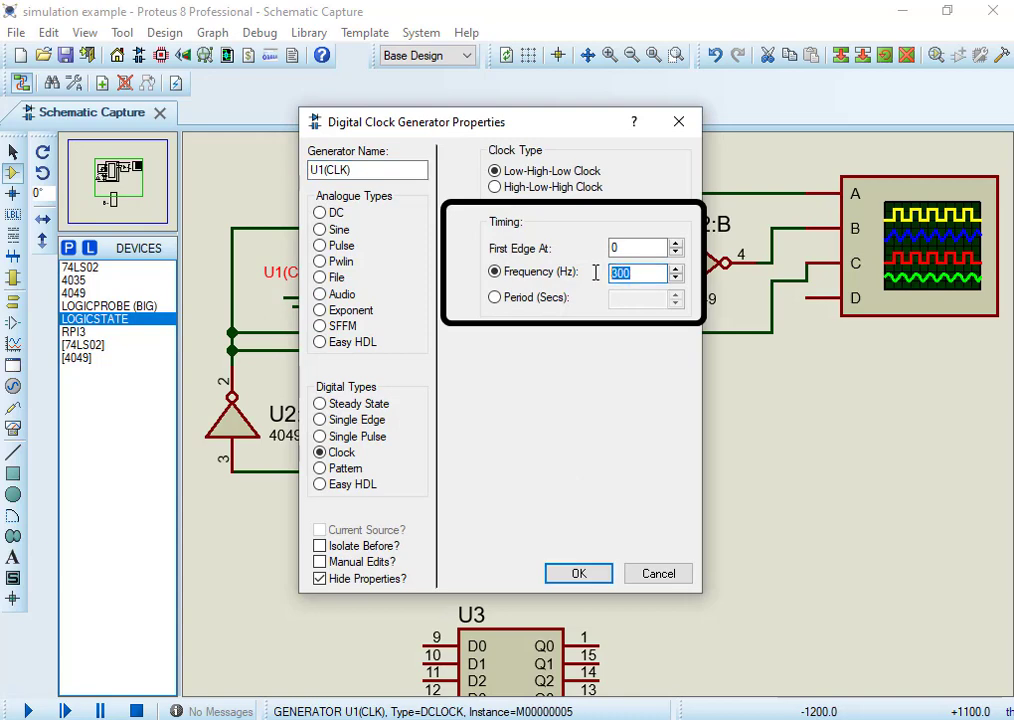
left_click(579, 573)
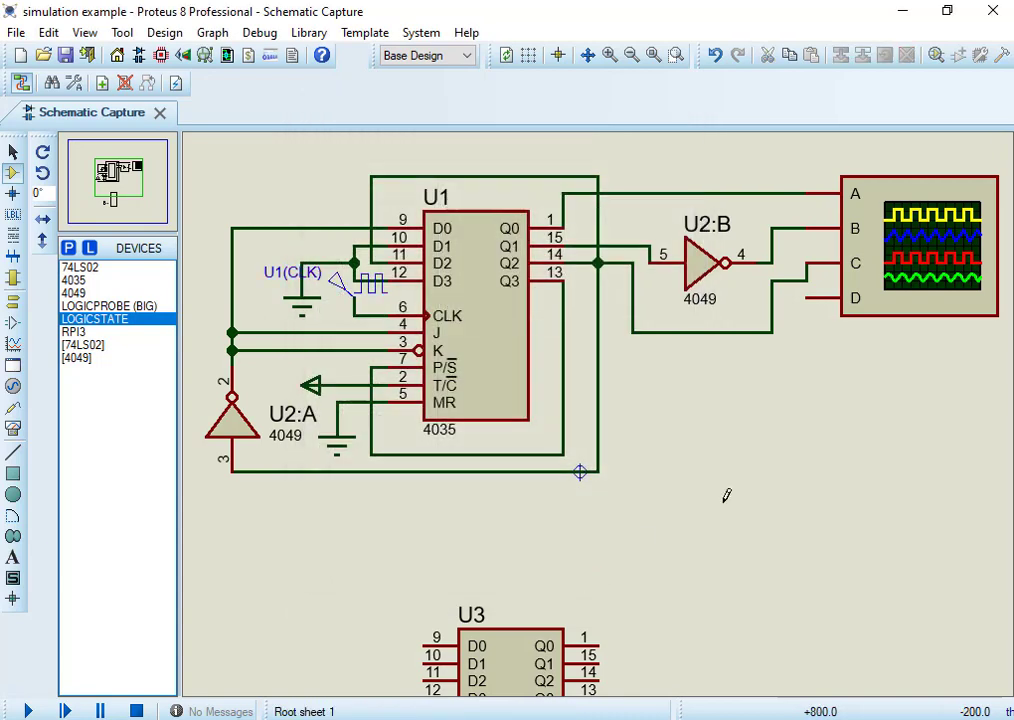
Run the simulation and position the oscilloscope window over the circuit
left_click(27, 711)
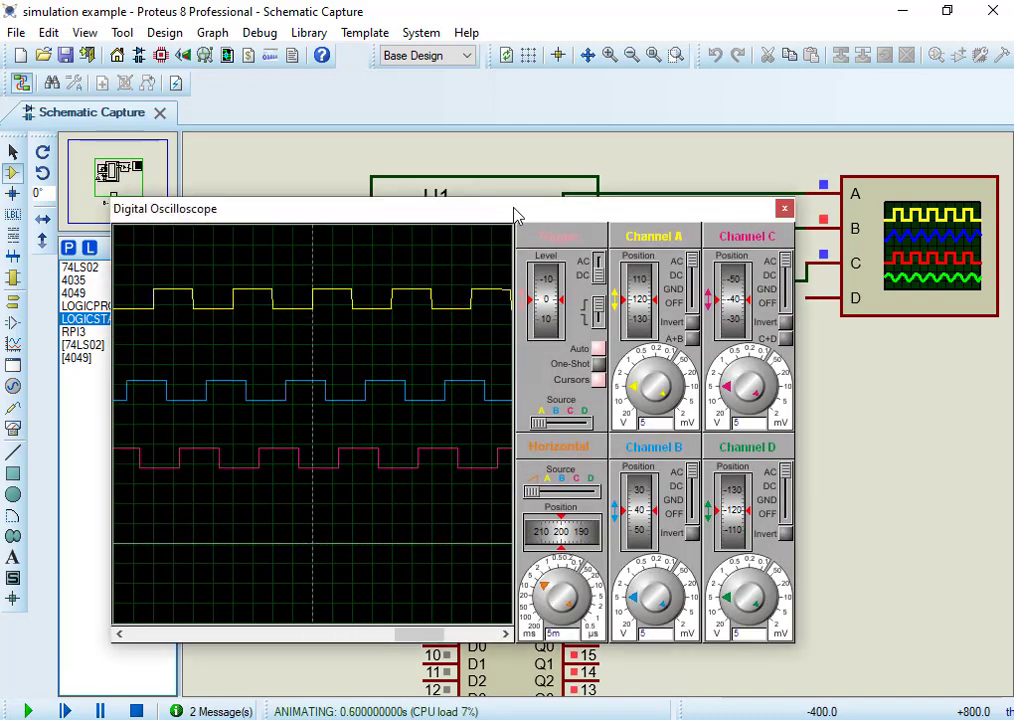
left_click_drag(470, 212, 800, 268)
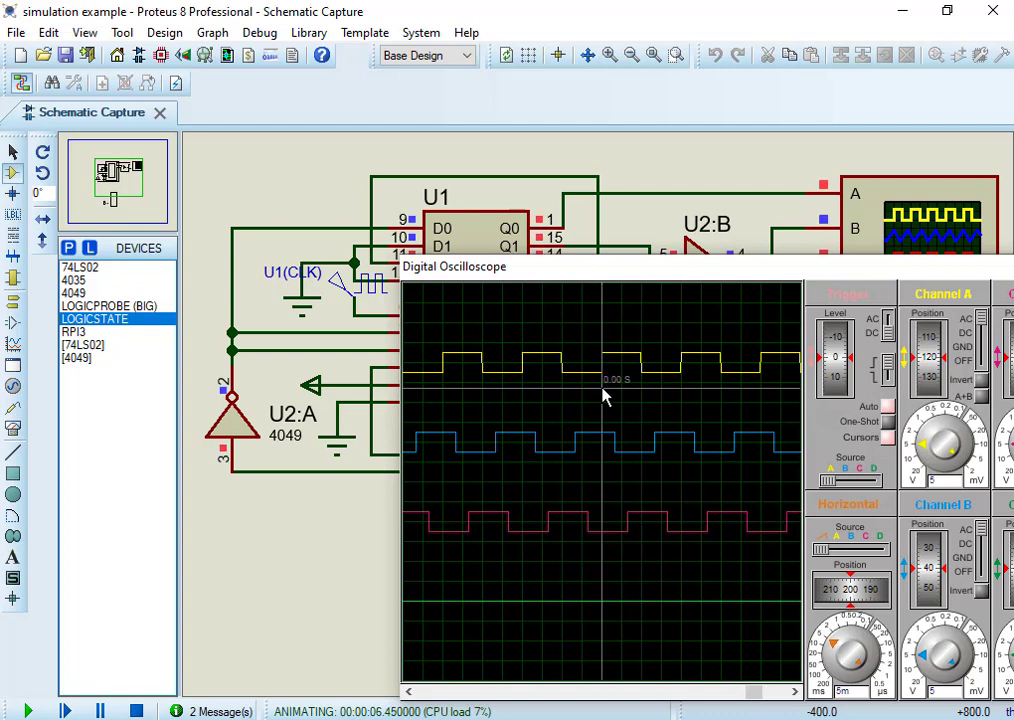
Place time markers at 0 s and 19.5 ms across the square waves to measure their period
left_click(603, 395)
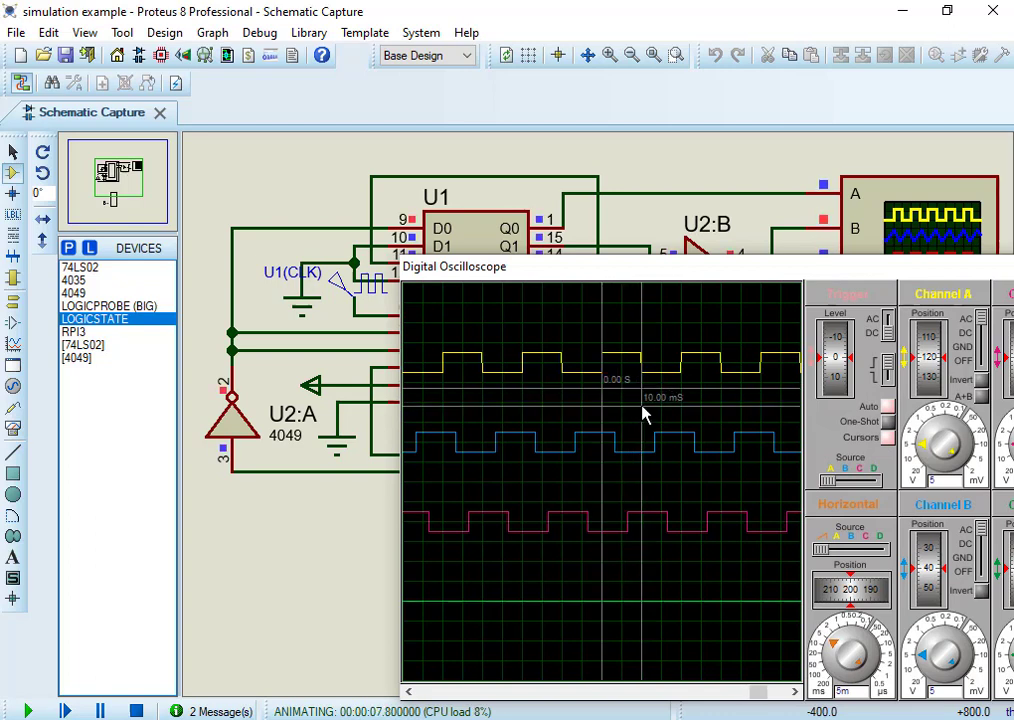
left_click_drag(645, 415, 683, 418)
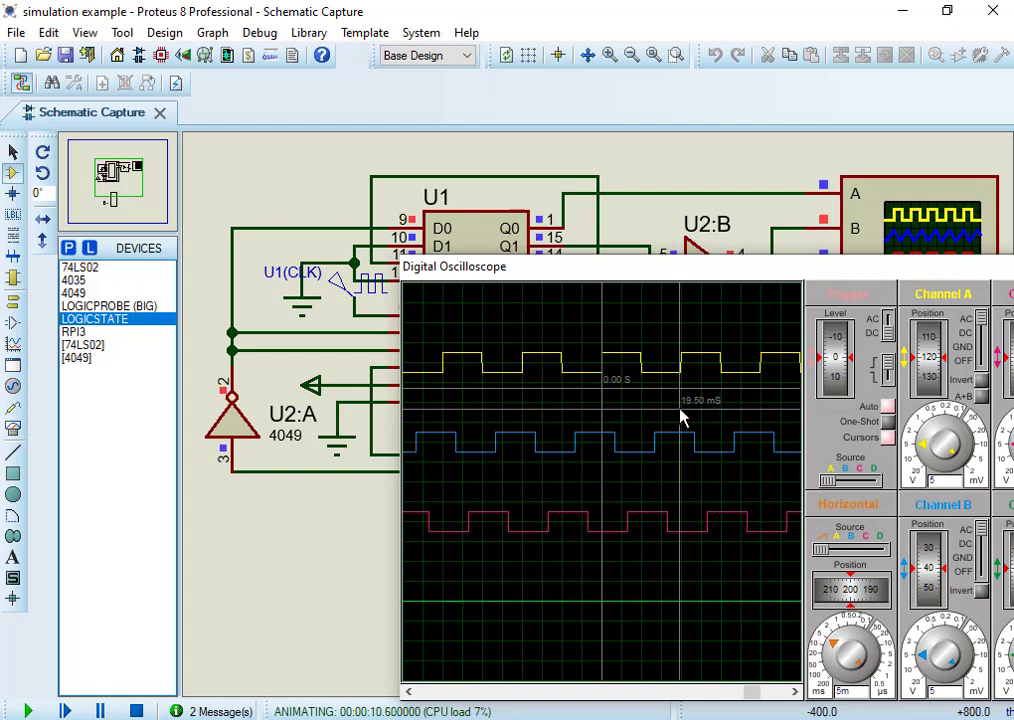
left_click_drag(683, 418, 697, 403)
left_click(685, 400)
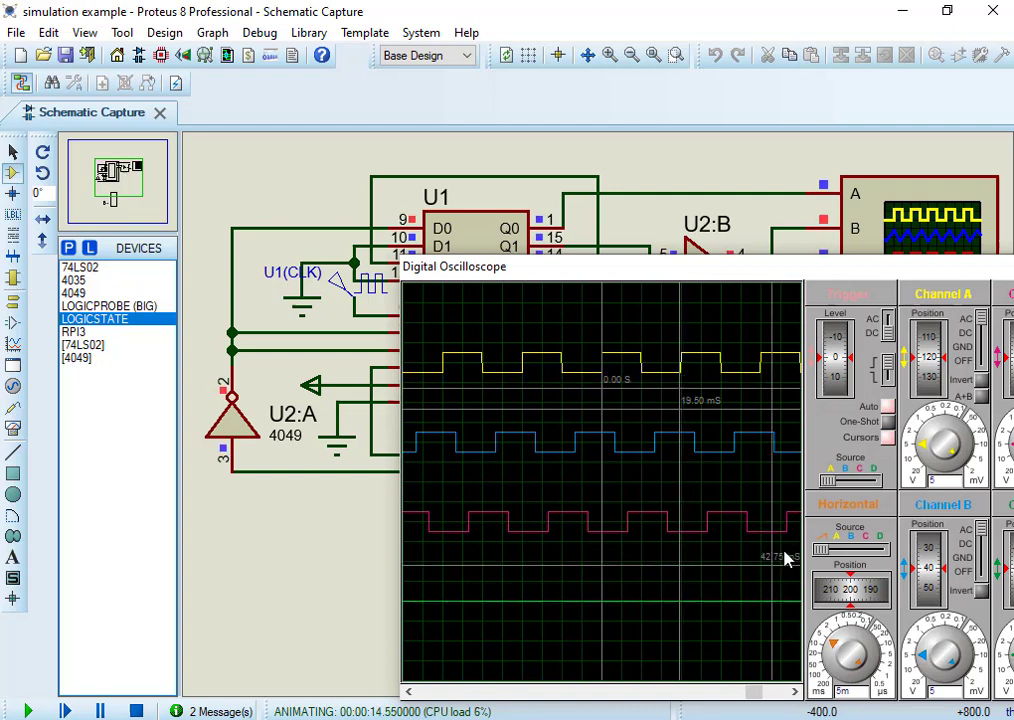